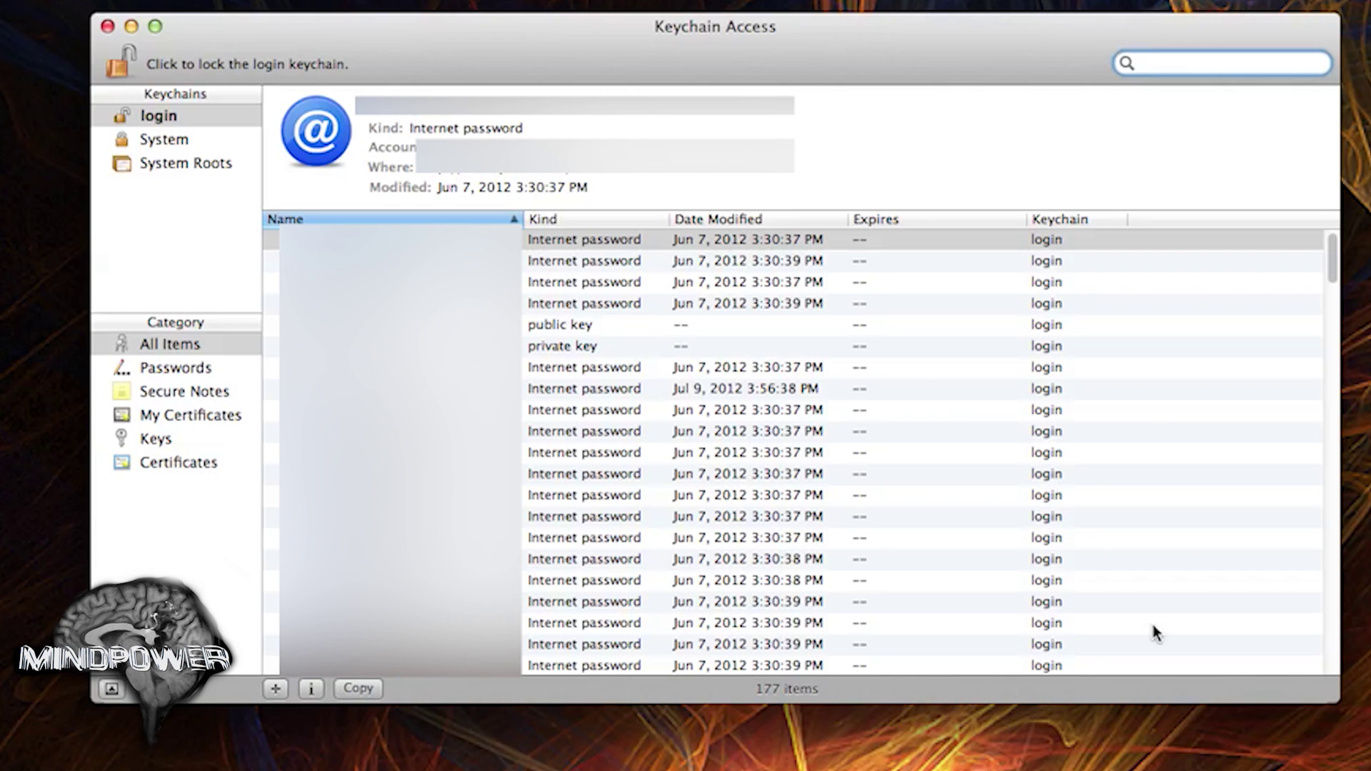
drag(1330, 267, 1325, 365)
Step: Browse the July entries and select the Aug 2, 10:30:45 AM accounts.google.com internet password
click(592, 273)
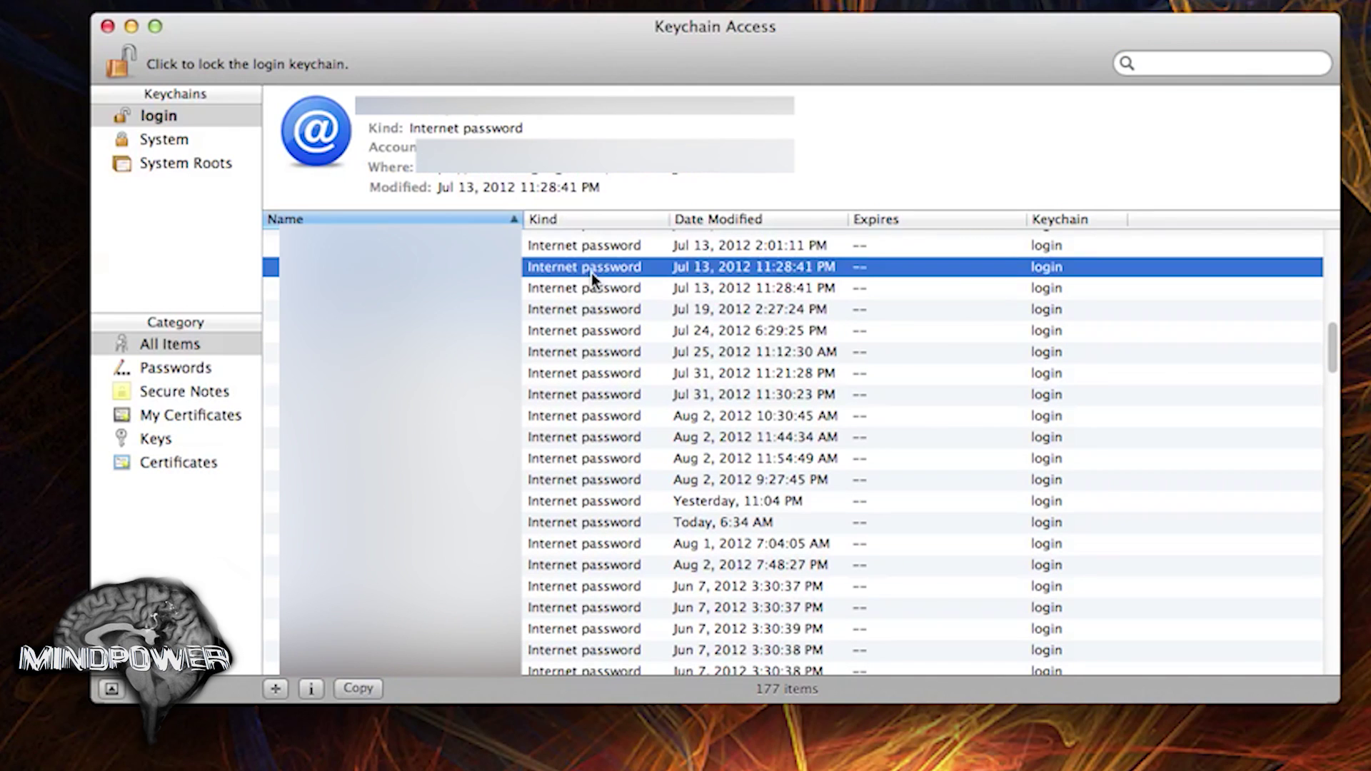
click(589, 308)
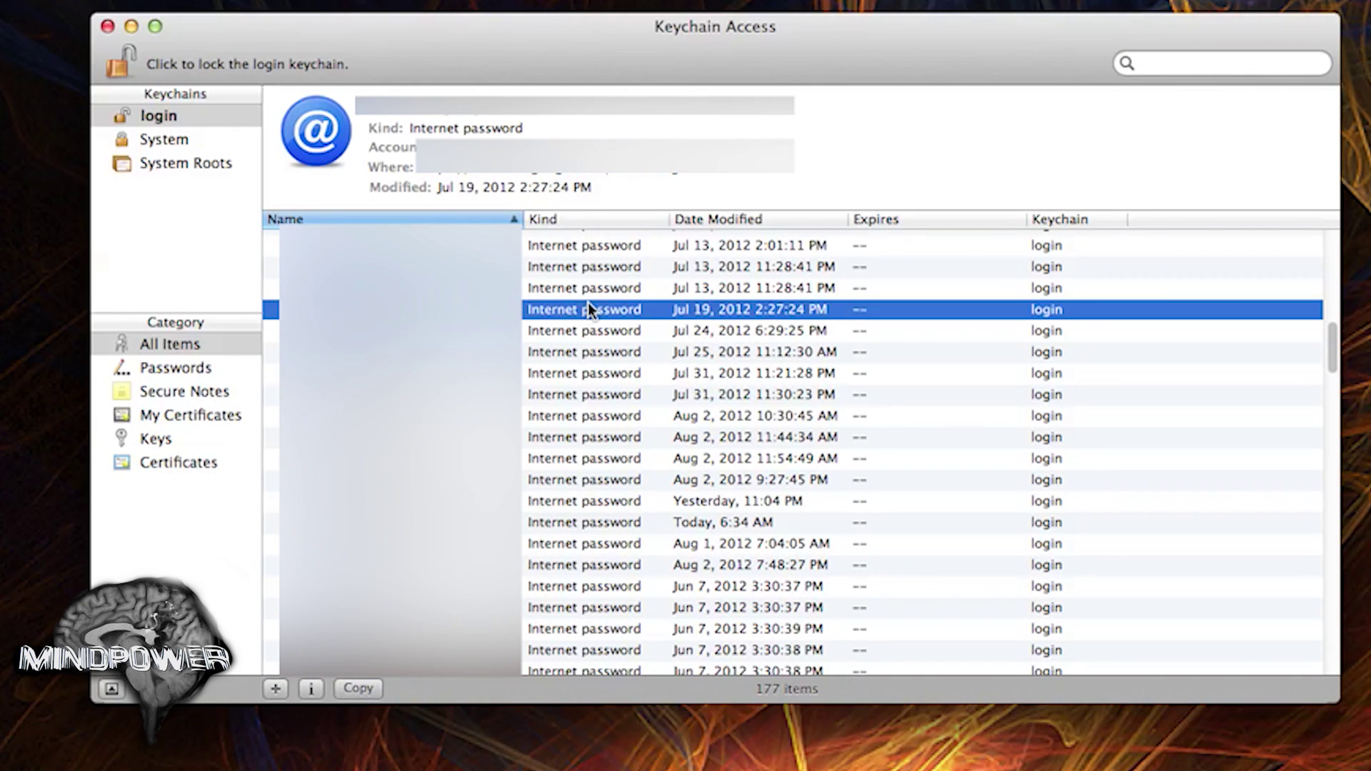
click(578, 353)
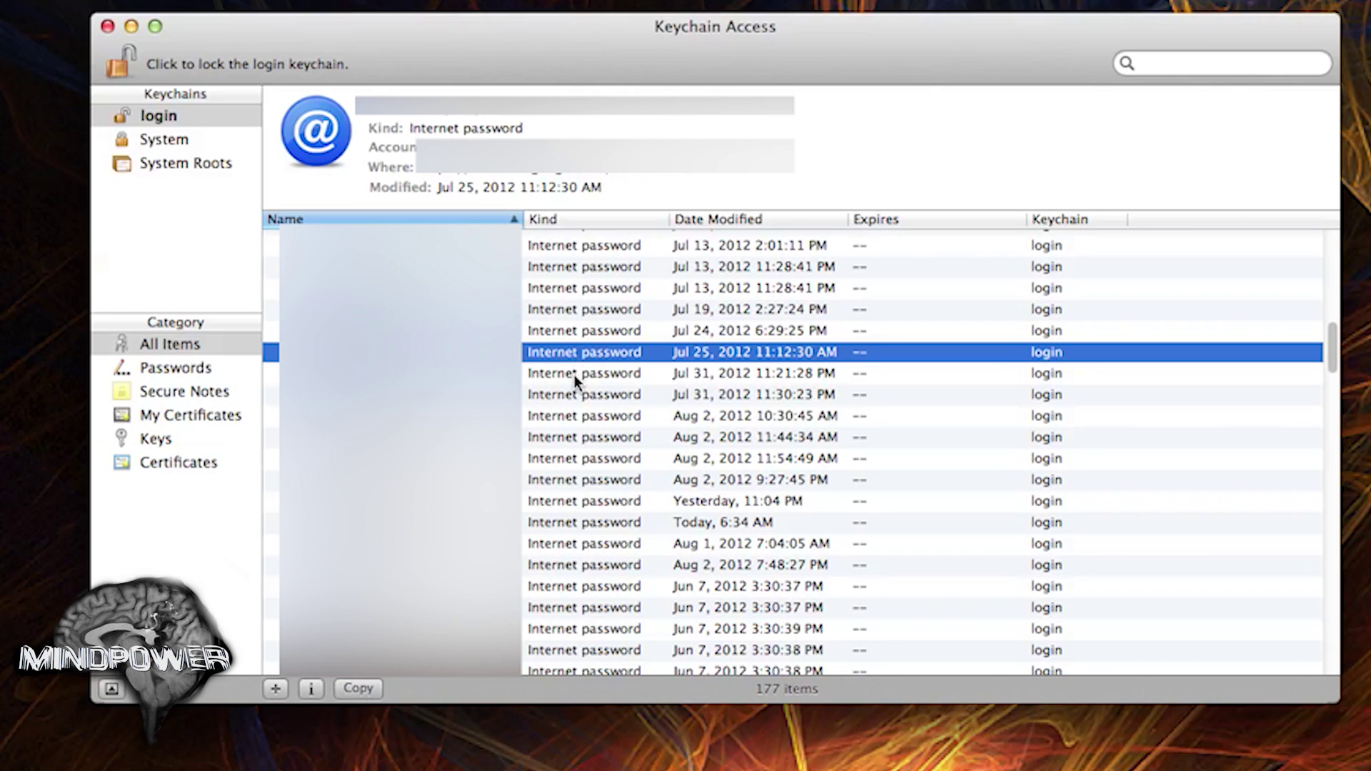
click(574, 375)
click(570, 415)
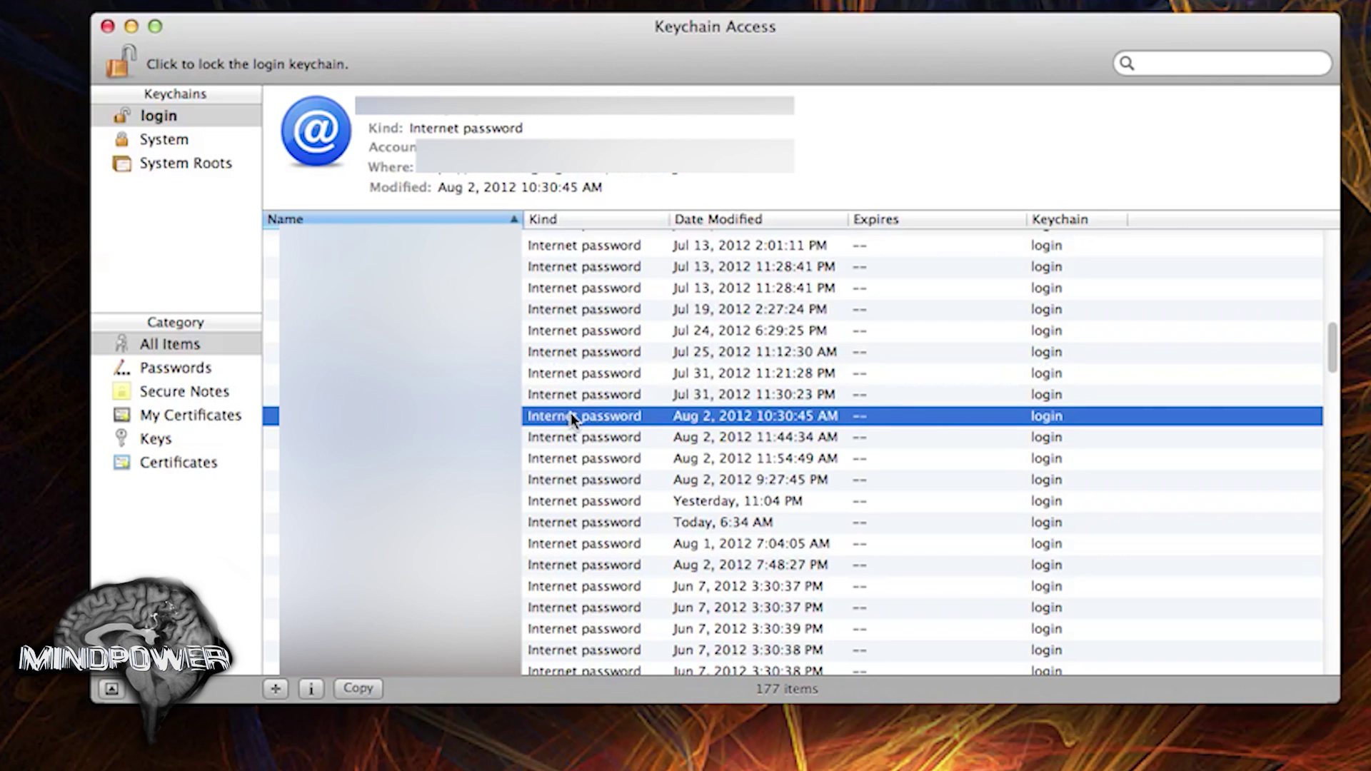
right_click(571, 413)
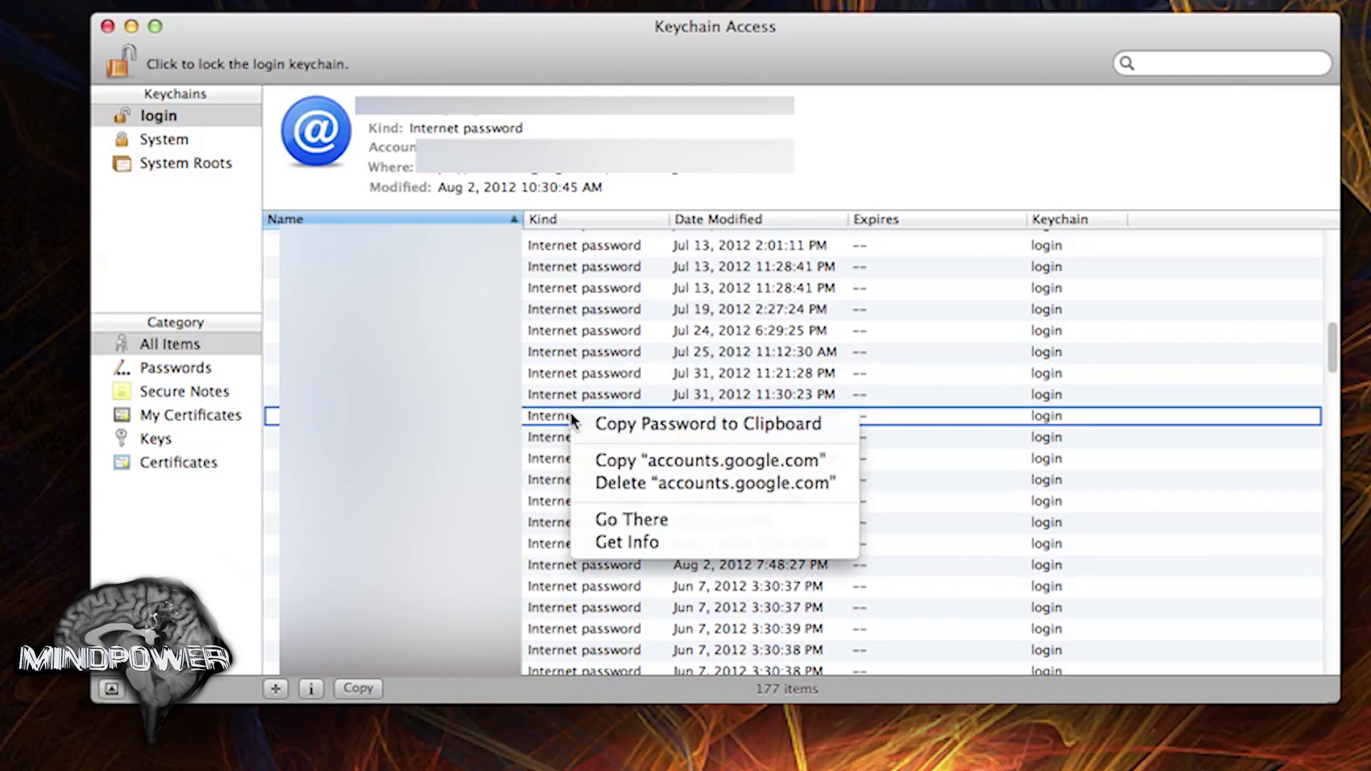
Step: Request the accounts.google.com password be copied to the clipboard, triggering the keychain prompt
click(617, 429)
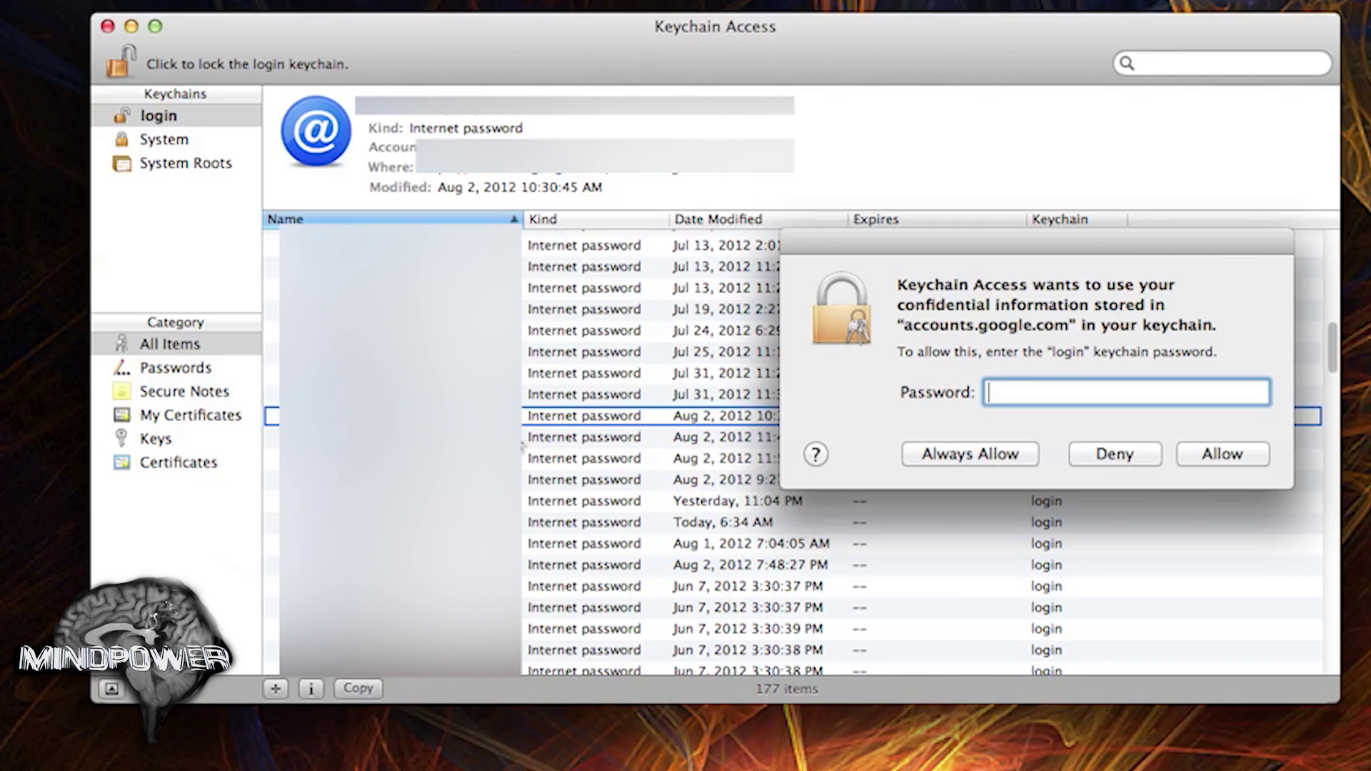
Step: Allow access to the stored password in the keychain confirmation dialog
click(1210, 452)
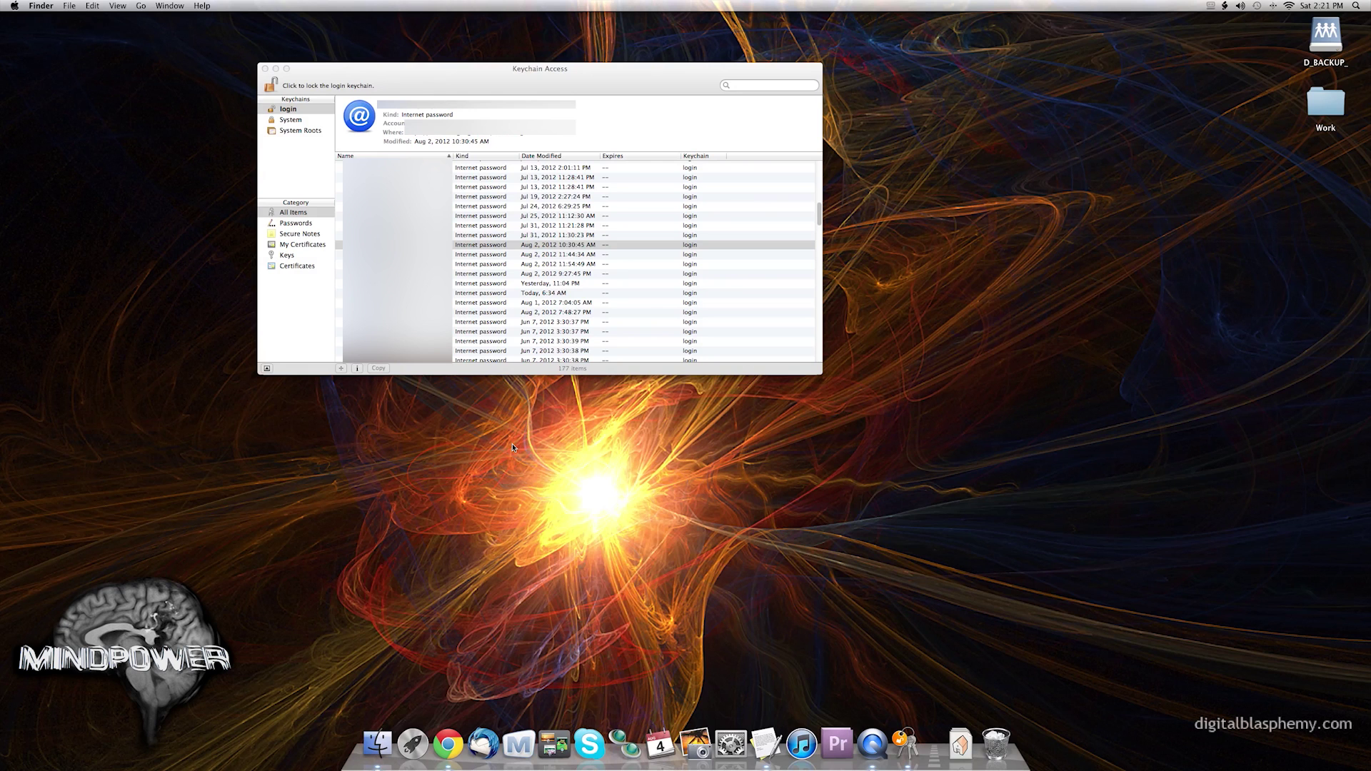
Step: Launch RoboForm from Launchpad's Telecom folder, reaching its protected-login password prompt
click(412, 743)
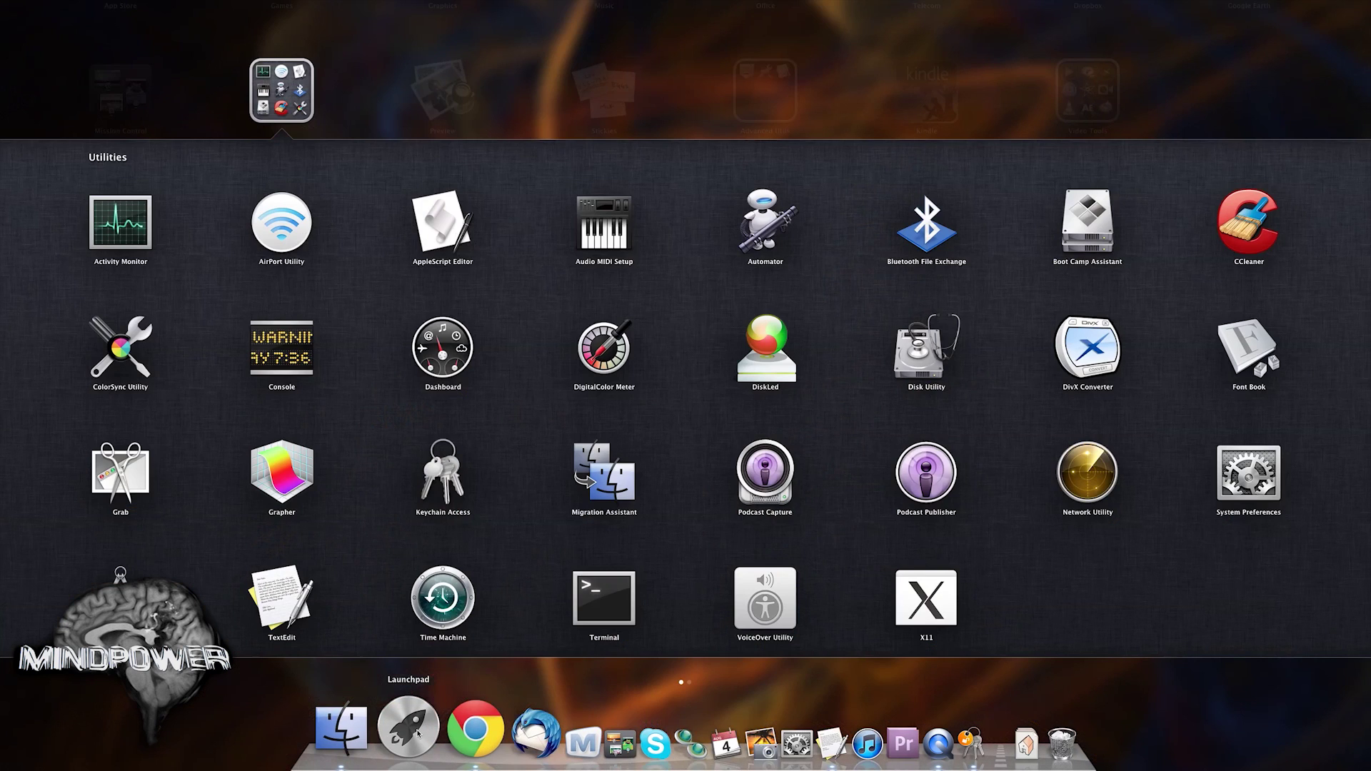
click(1009, 699)
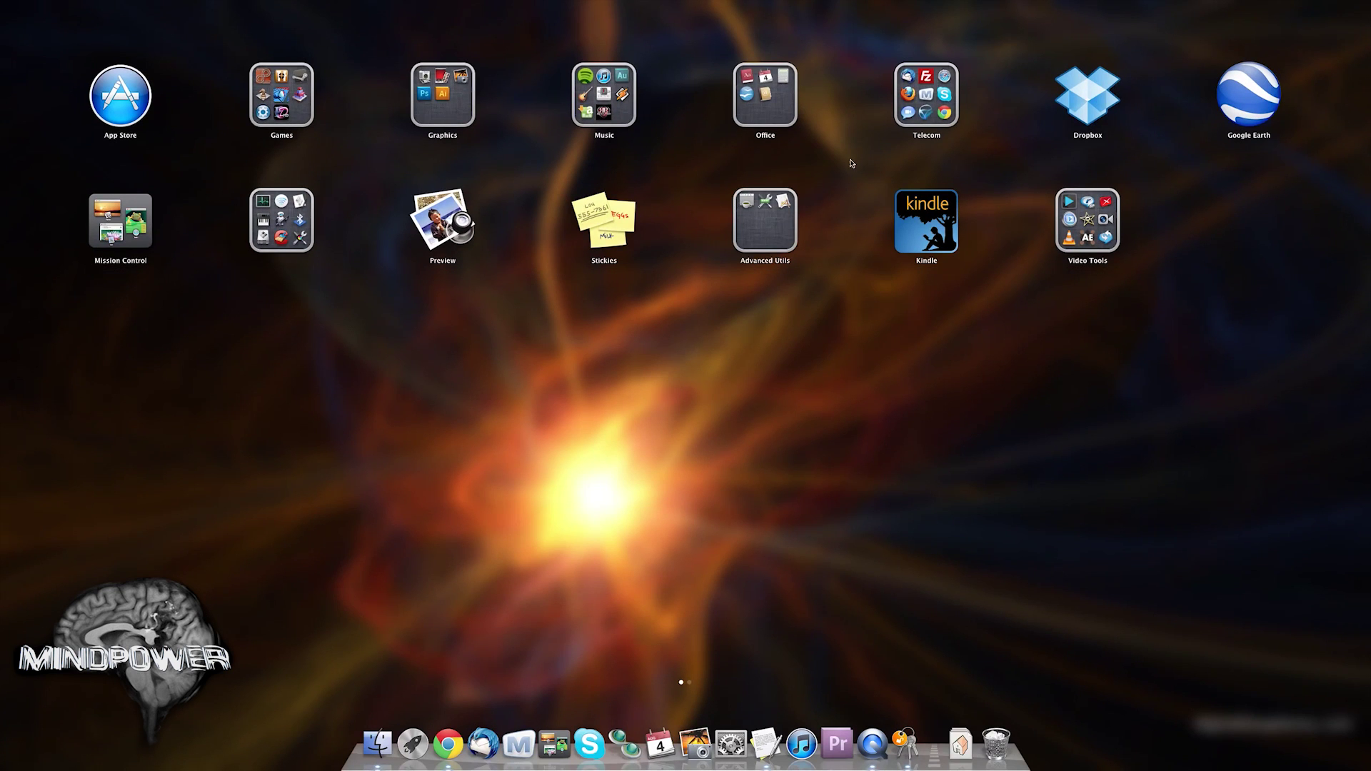
click(921, 96)
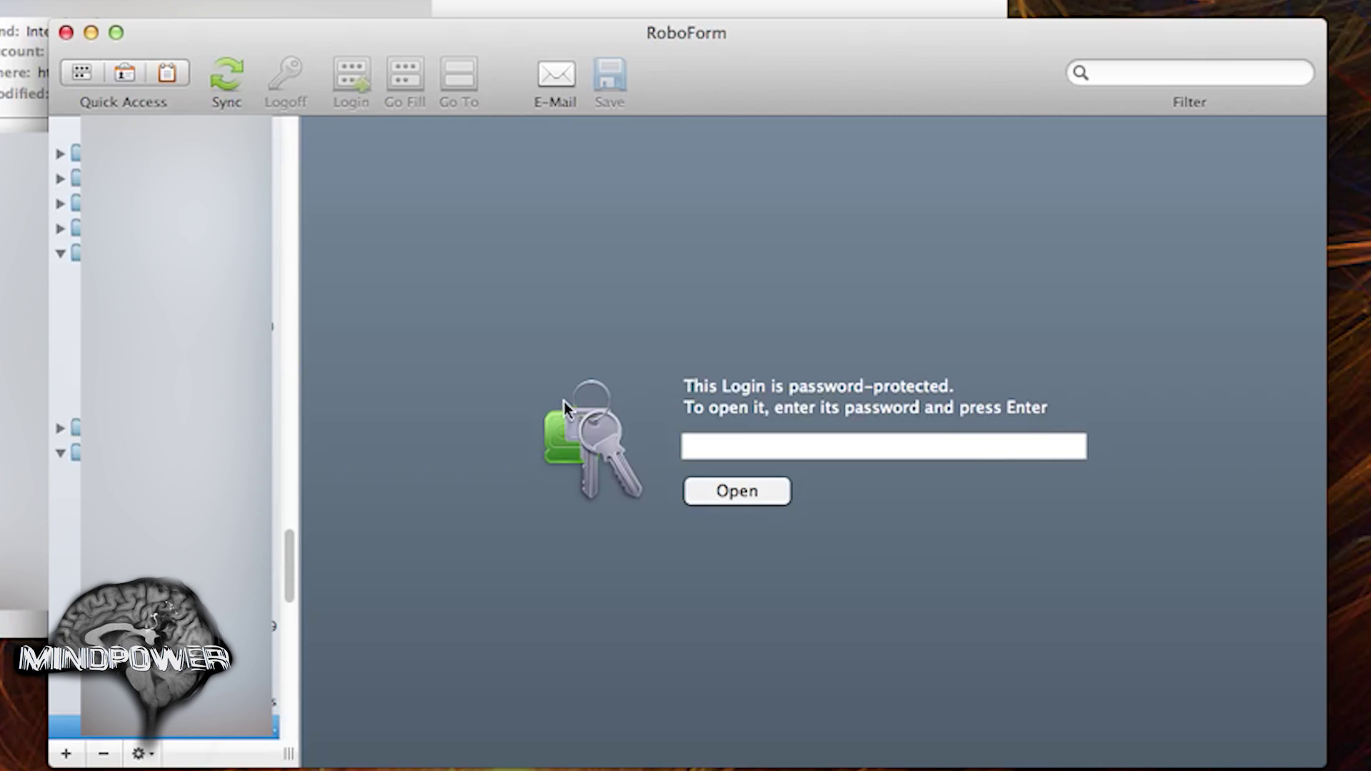
Step: Move the RoboForm window down-right so the Keychain Access password list shows beside it
drag(515, 41, 920, 255)
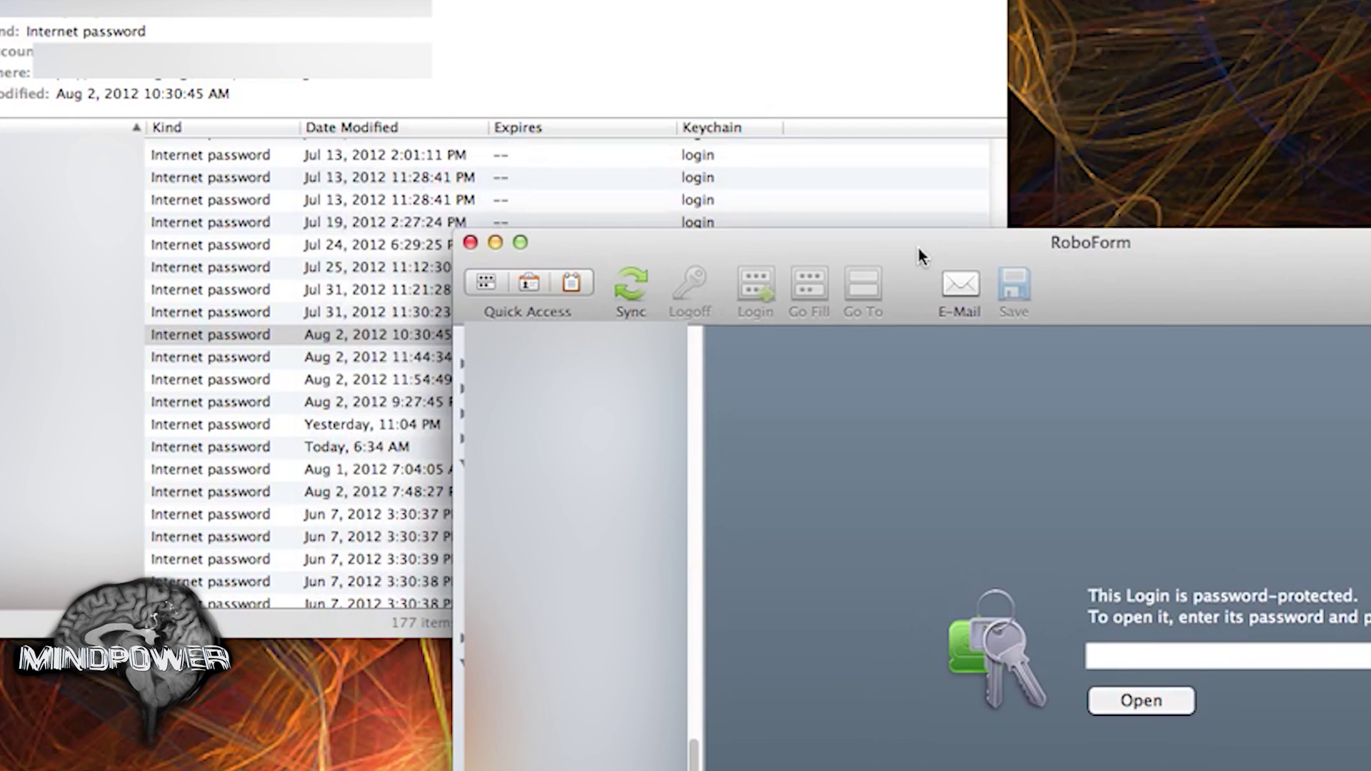